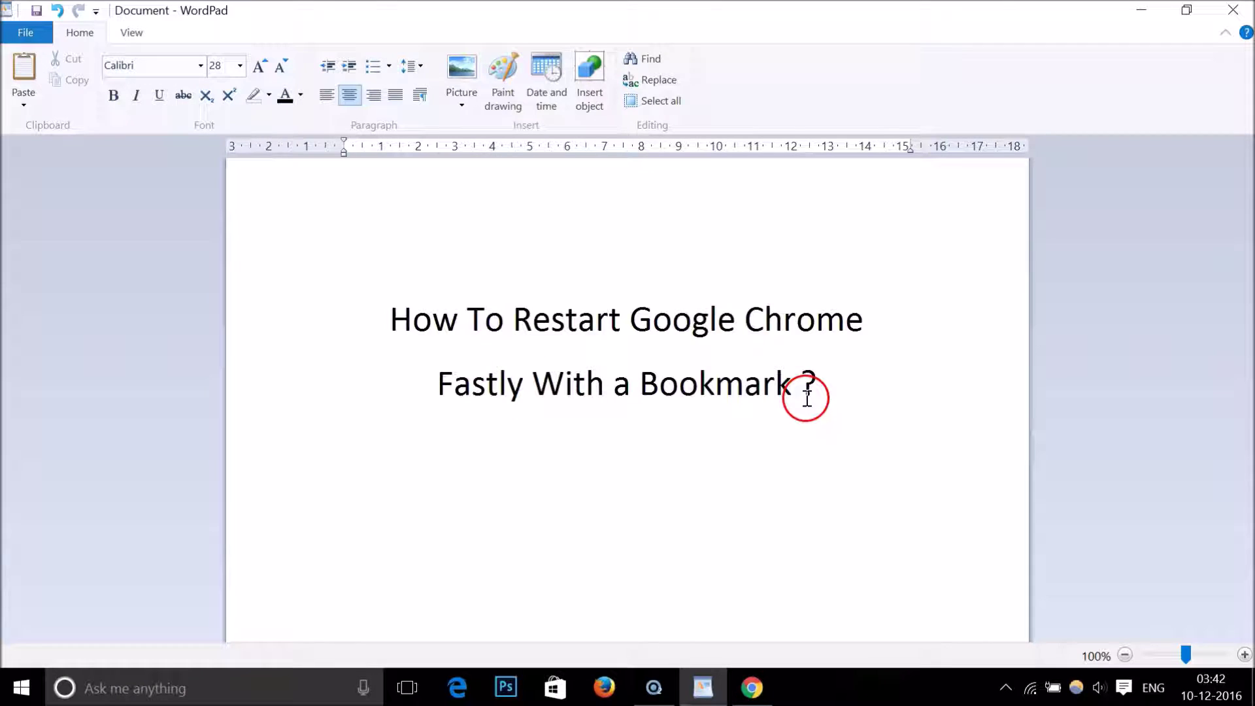
Bring the Chrome window showing the Google homepage to the front.
{"action": "left_click", "coordinate": [753, 688]}
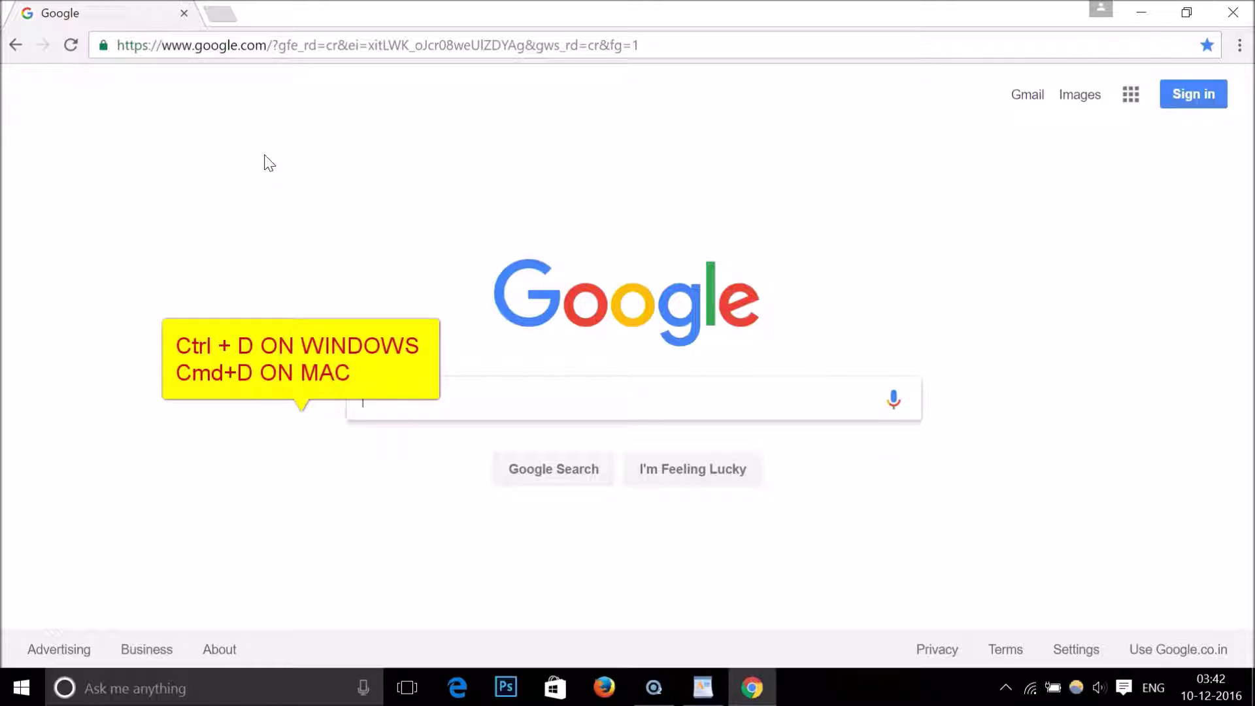
Bookmark the Google page with Ctrl+D and open the full bookmark editor.
{"action": "key", "text": "ctrl+d"}
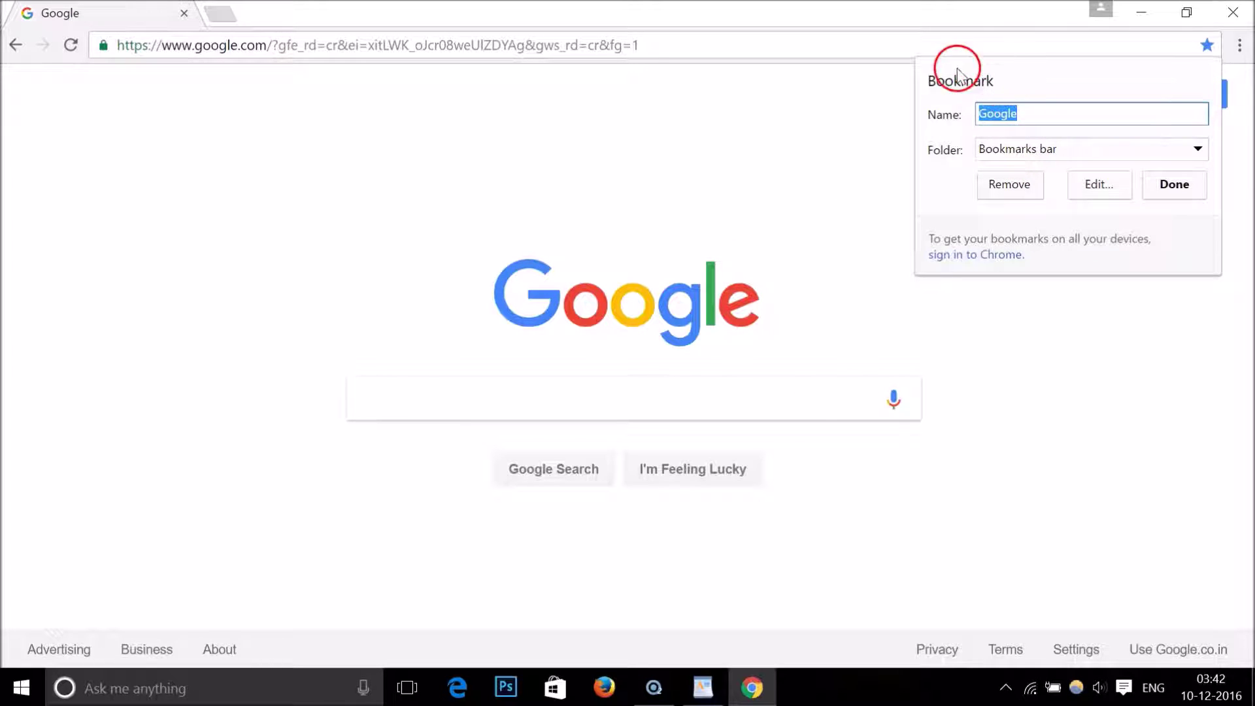
{"action": "left_click", "coordinate": [1099, 184]}
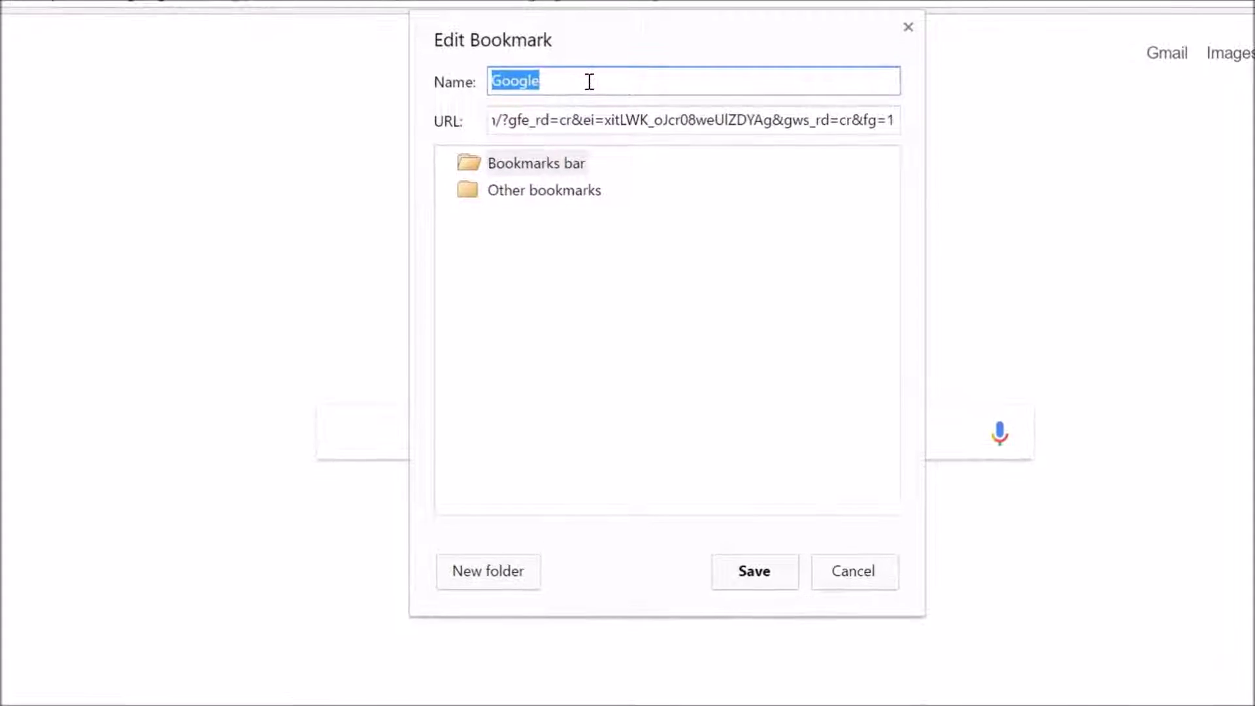
{"action": "type", "text": "Restart "}
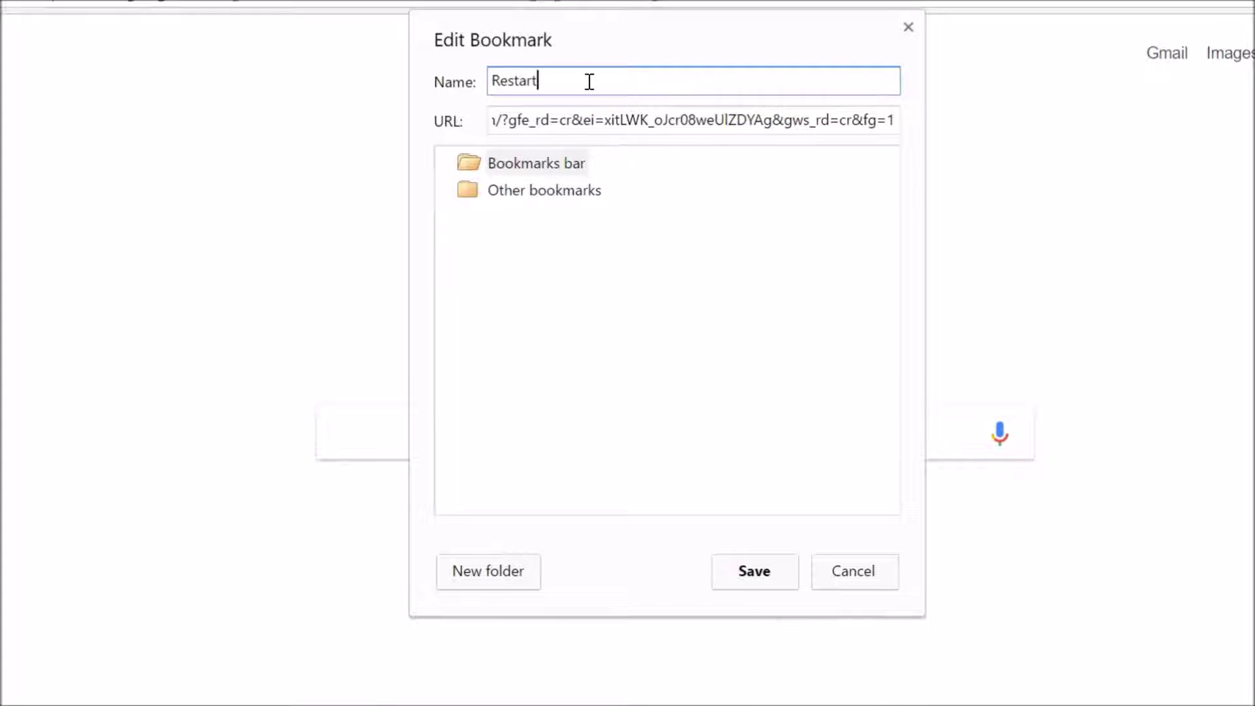
{"action": "type", "text": "Chro"}
{"action": "type", "text": "me"}
Replace the bookmark's address with chrome://restart and file it under Bookmarks bar.
{"action": "triple_click", "coordinate": [619, 117]}
{"action": "key", "text": "BackSpace"}
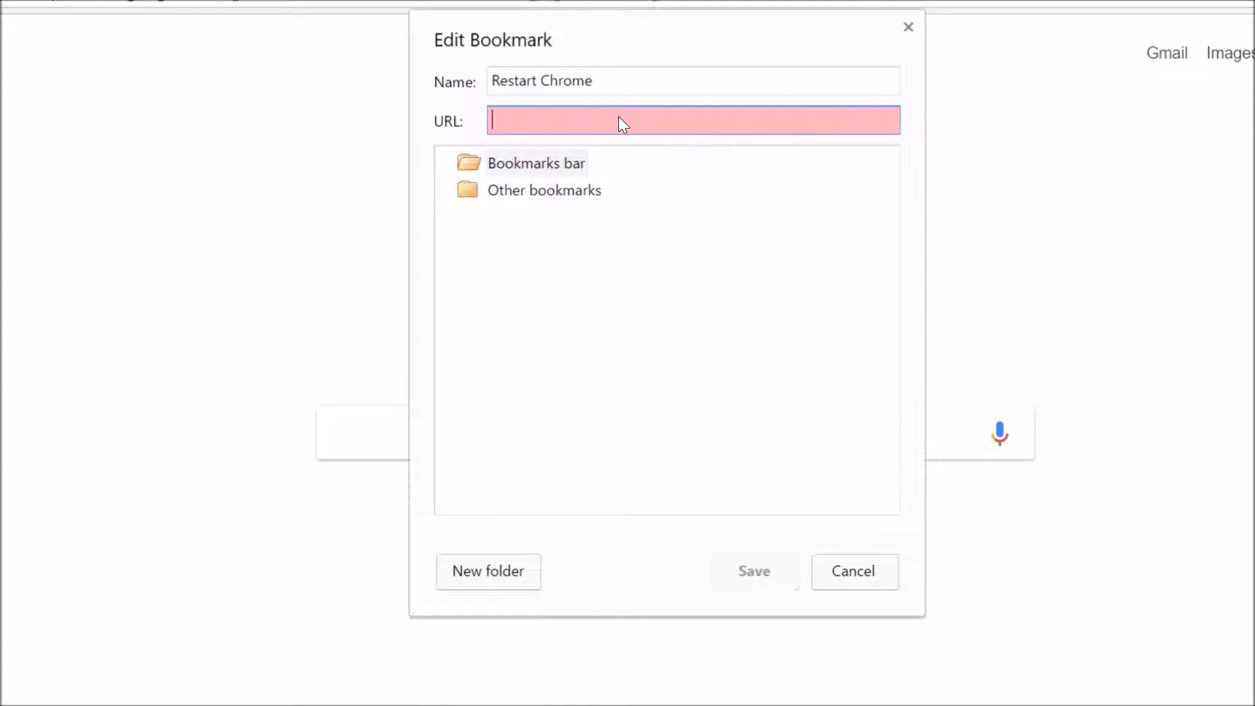
{"action": "type", "text": "chrome"}
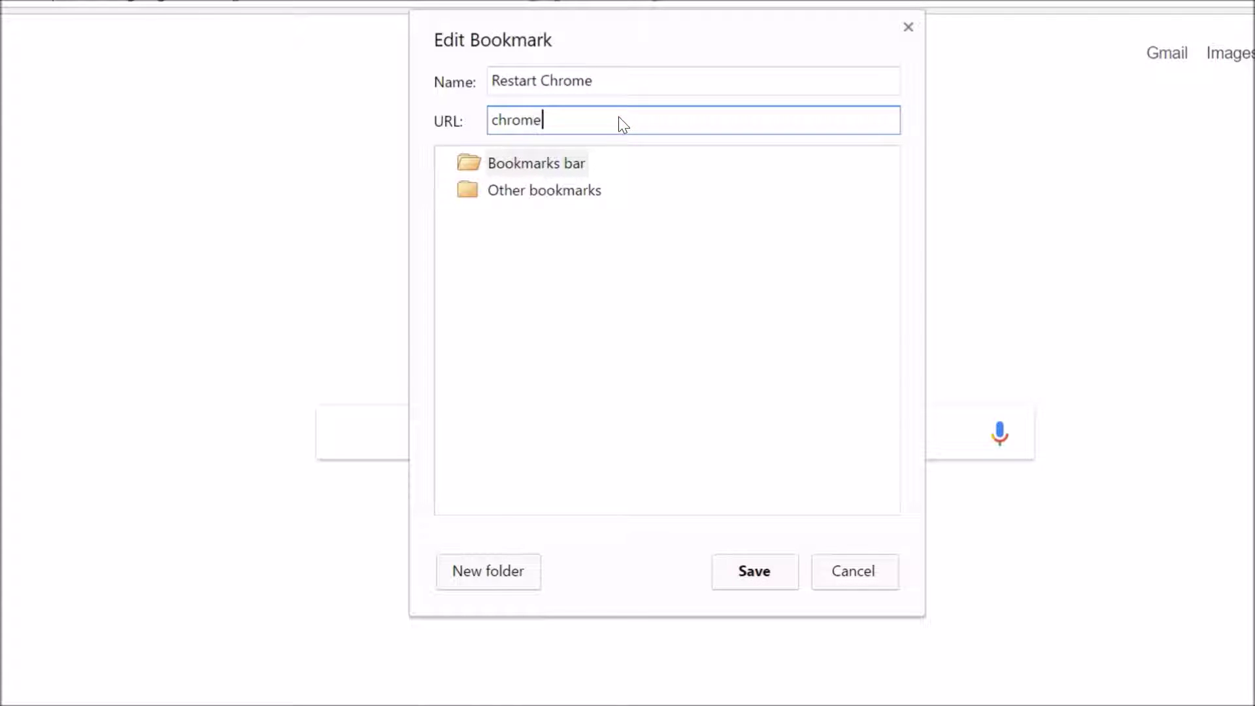
{"action": "type", "text": "://"}
{"action": "type", "text": "re"}
{"action": "type", "text": "start"}
{"action": "left_click", "coordinate": [560, 165]}
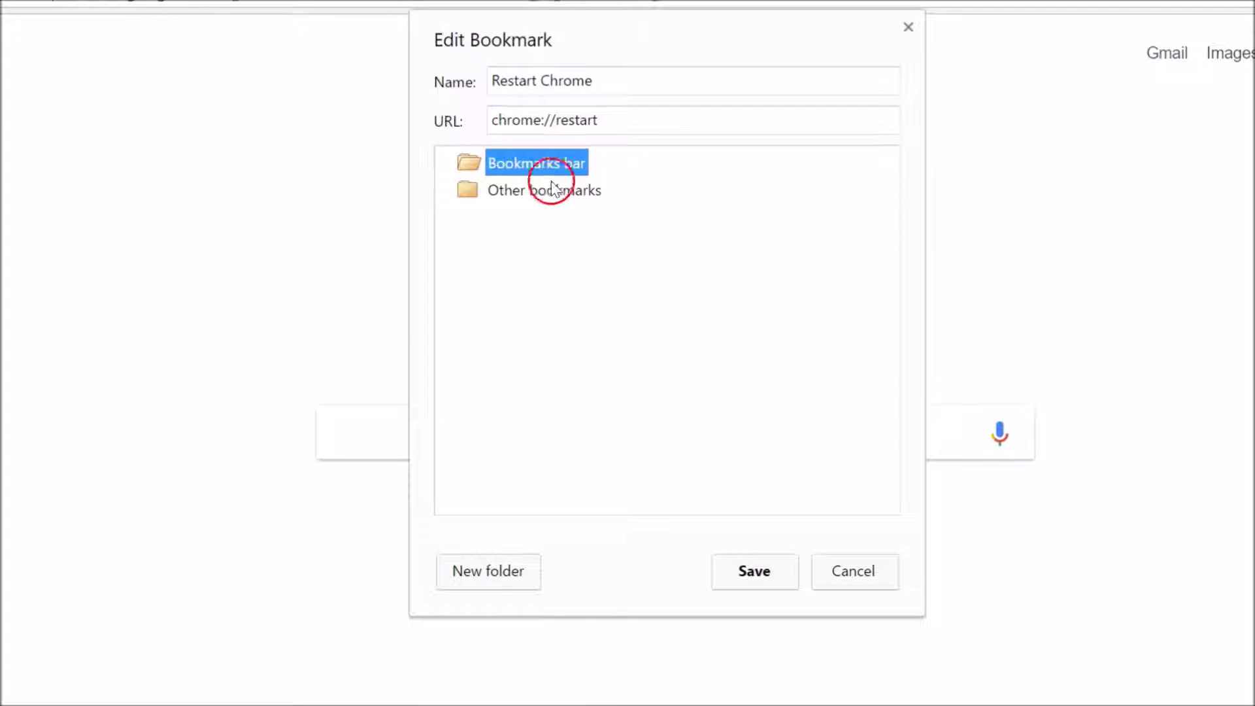
Keep Bookmarks bar as the folder and save the 'Restart Chrome' bookmark.
{"action": "left_click", "coordinate": [559, 191]}
{"action": "left_click", "coordinate": [534, 166]}
{"action": "left_click", "coordinate": [790, 575]}
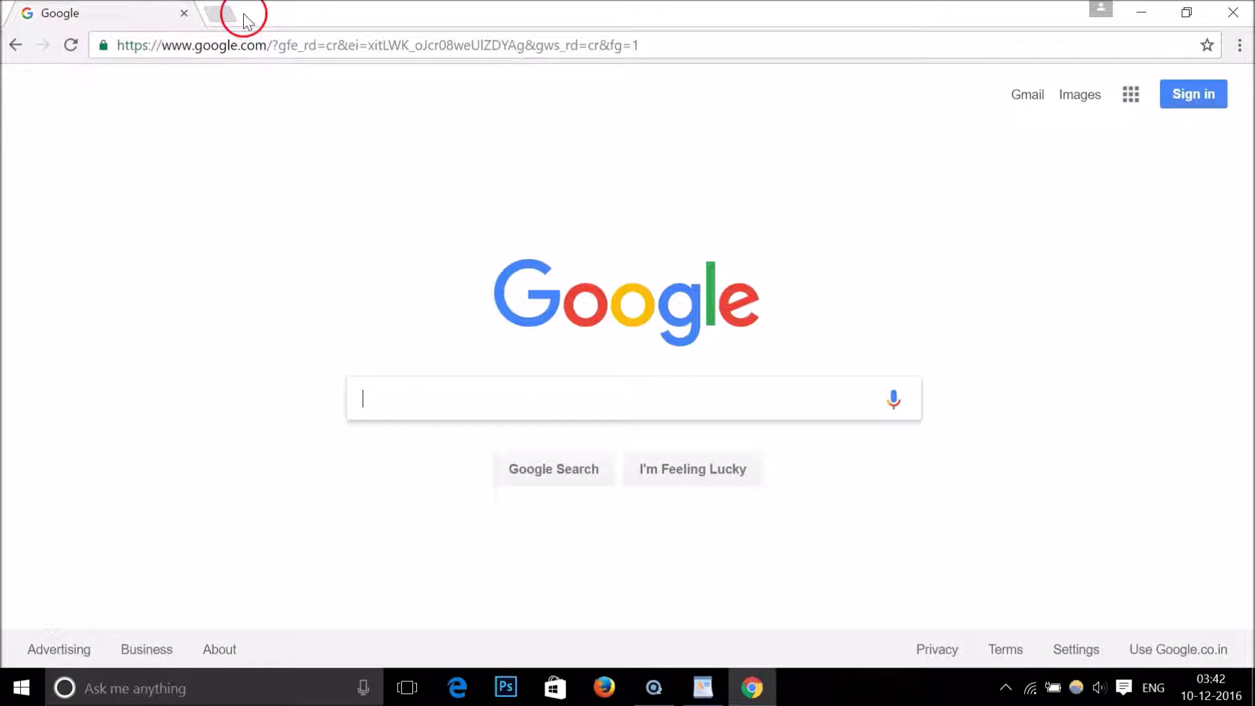
Turn on Show bookmarks bar from the Chrome menu's Bookmarks submenu.
{"action": "left_click", "coordinate": [1241, 48]}
{"action": "mouse_move", "coordinate": [1049, 196]}
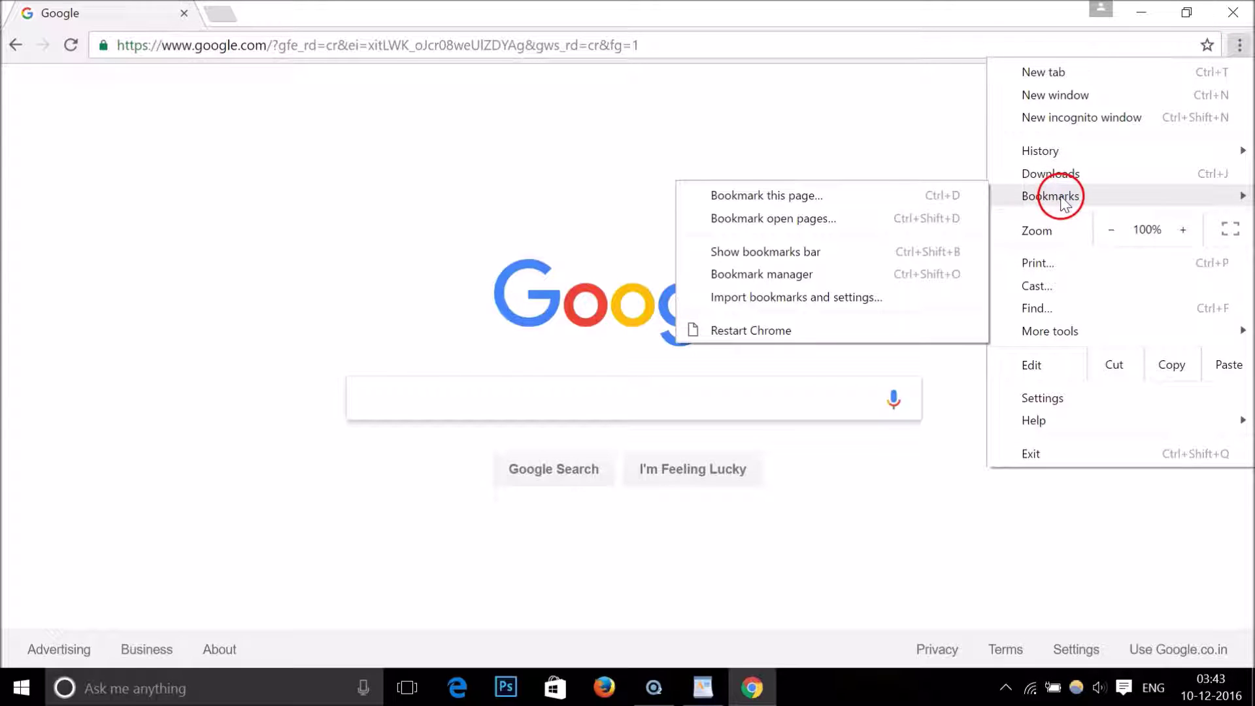
{"action": "left_click", "coordinate": [782, 251]}
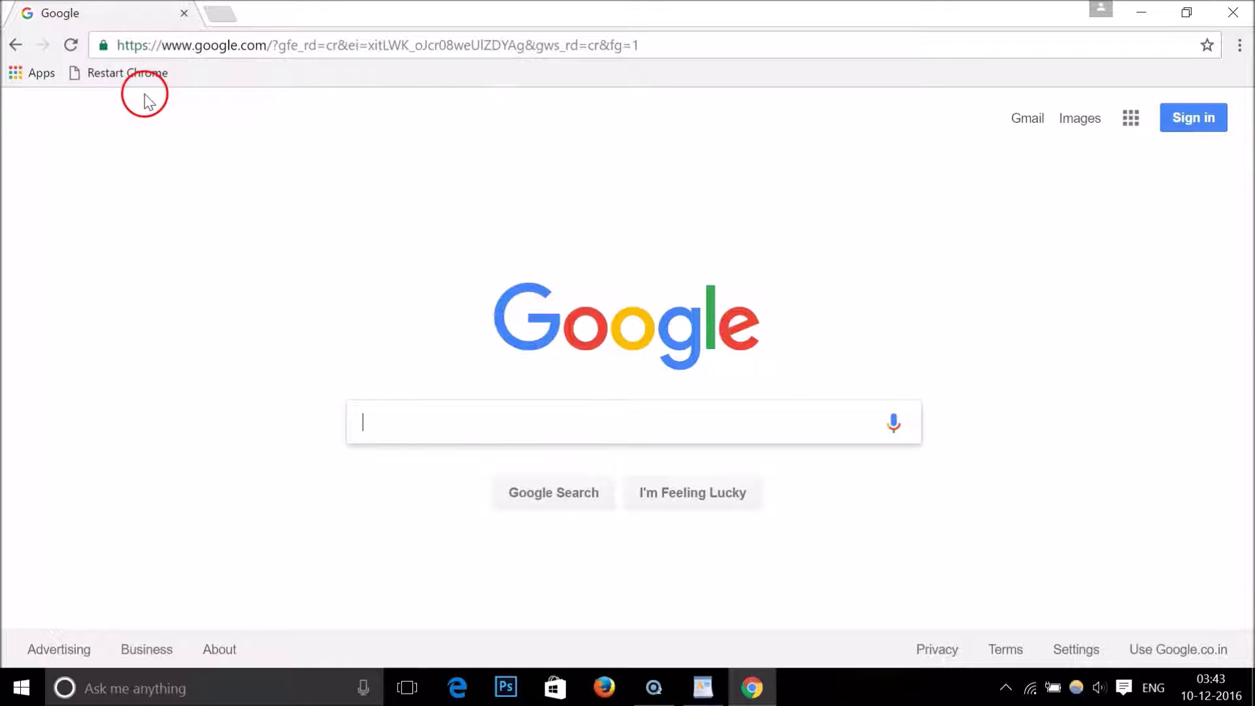
Restart Chrome with the 'Restart Chrome' bookmark on the bookmarks bar.
{"action": "left_click_drag", "start_coordinate": [112, 104], "coordinate": [122, 81]}
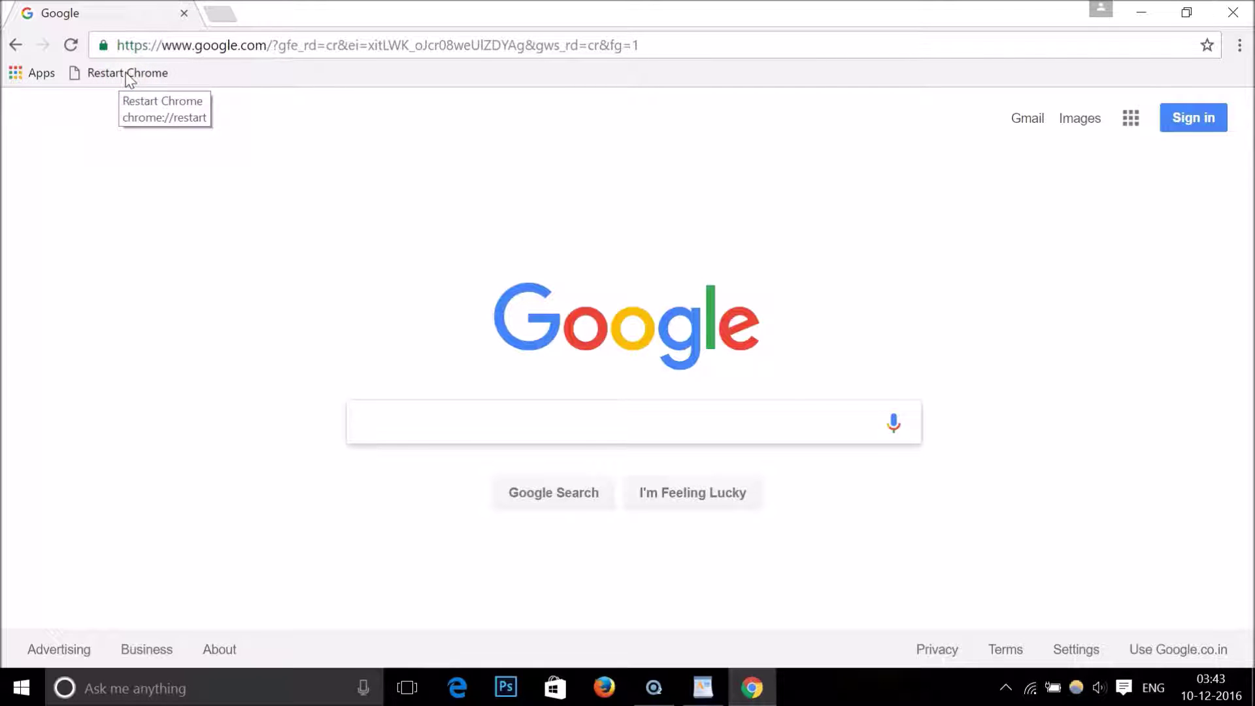
{"action": "left_click", "coordinate": [128, 77]}
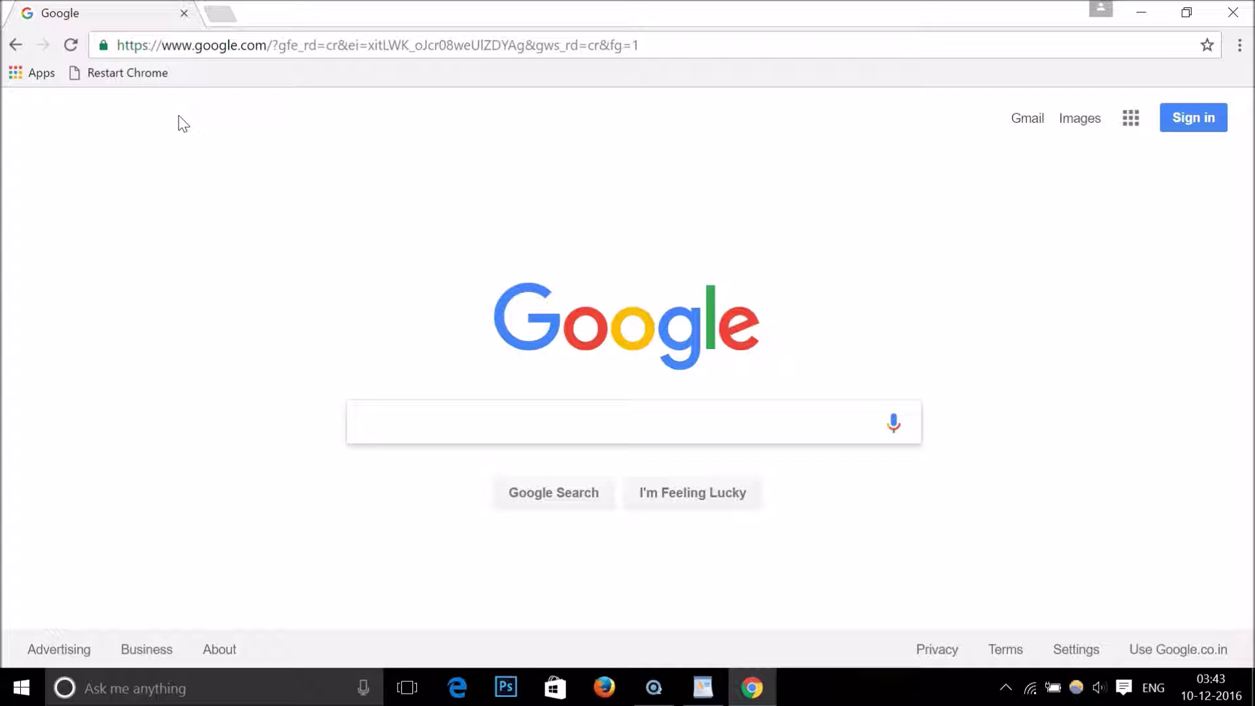
Return to the WordPad title slide 'How To Restart Google Chrome Fastly With a Bookmark ?'.
{"action": "left_click", "coordinate": [698, 689]}
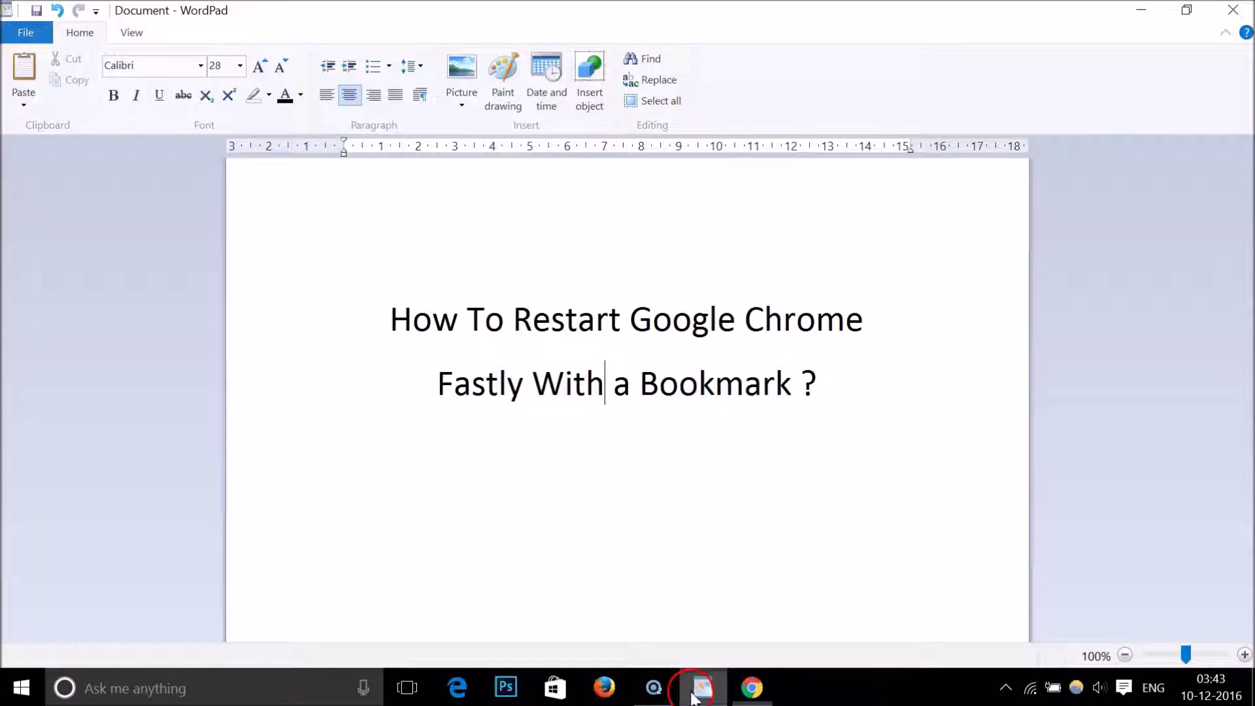